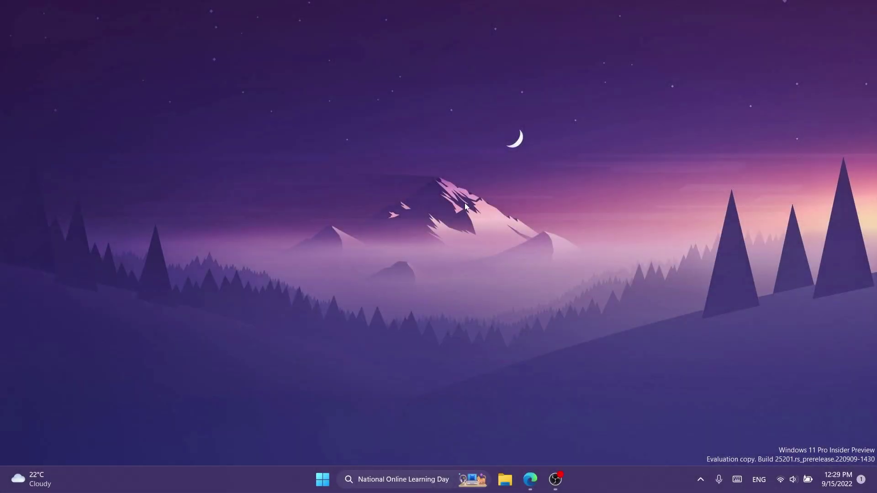
Check the widgets board, then download ViVeTool-v0.3.1.zip from the ViVe GitHub releases page in Edge
{"action": "left_click", "coordinate": [41, 479]}
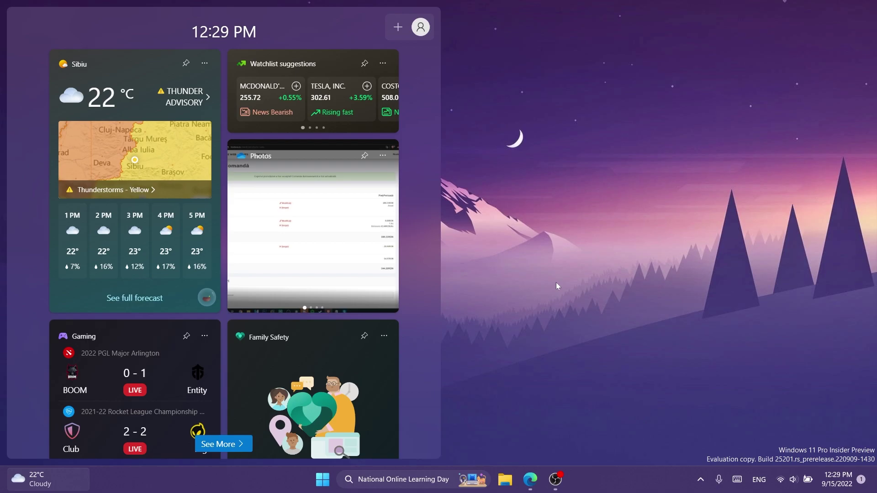
{"action": "left_click", "coordinate": [555, 282]}
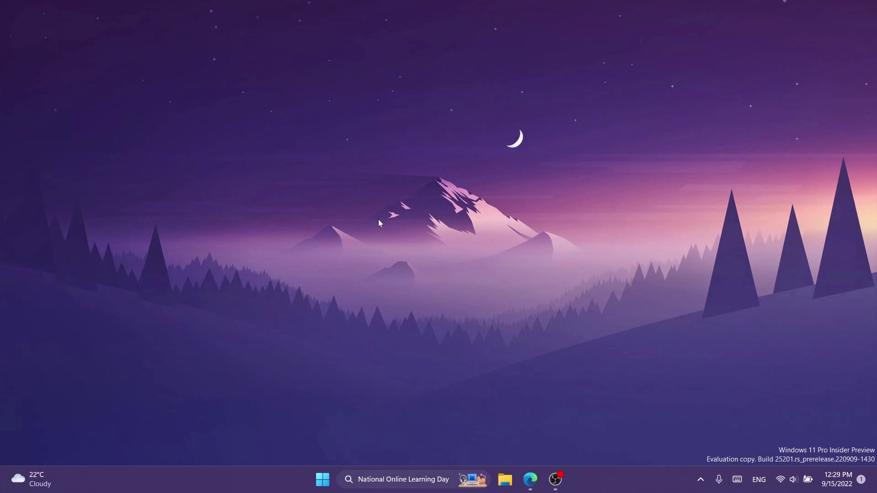
{"action": "key", "text": "alt+Tab"}
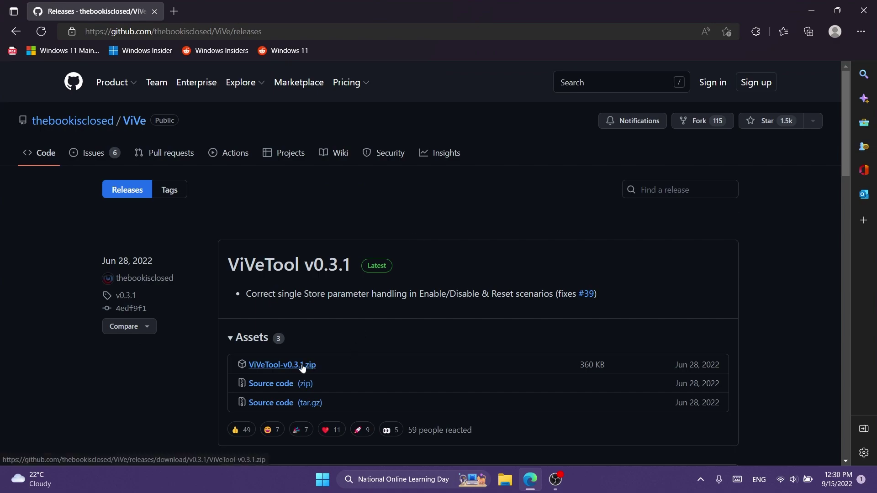
{"action": "left_click", "coordinate": [283, 364]}
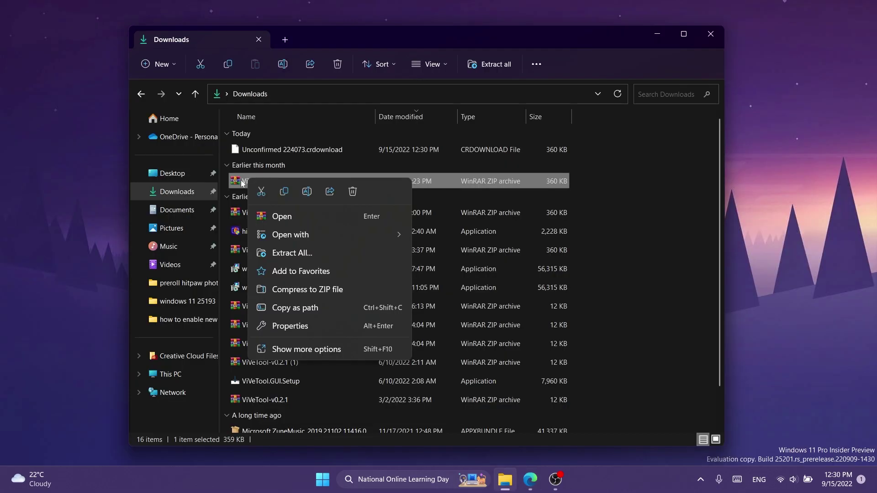
Extract the ViVeTool-v0.3.1 (2) zip with C:\Windows\System32 as the destination folder
{"action": "right_click", "coordinate": [241, 180]}
{"action": "left_click", "coordinate": [290, 254]}
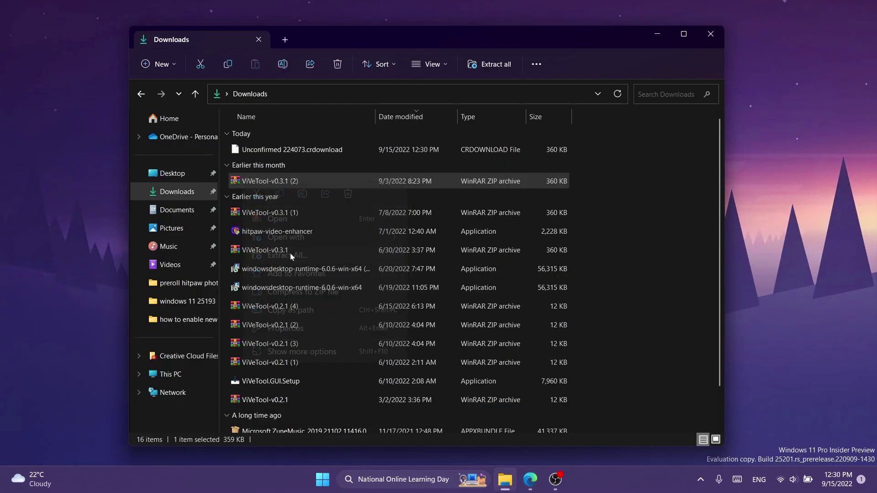
{"action": "left_click", "coordinate": [709, 35]}
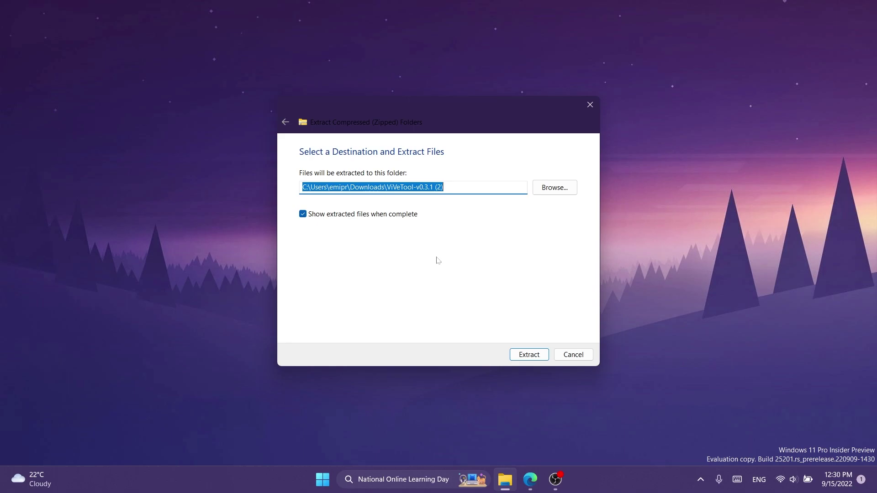
{"action": "left_click", "coordinate": [554, 187]}
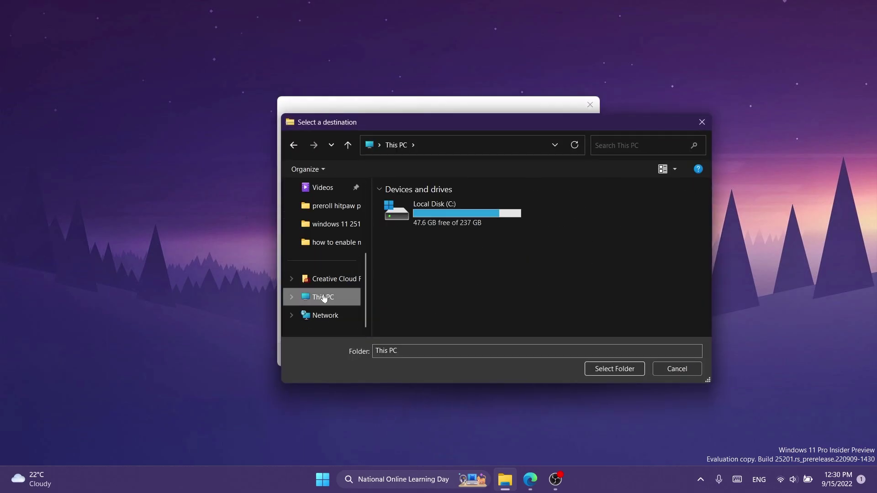
{"action": "double_click", "coordinate": [450, 224]}
{"action": "scroll", "coordinate": [443, 256], "scroll_direction": "down", "scroll_amount": 1}
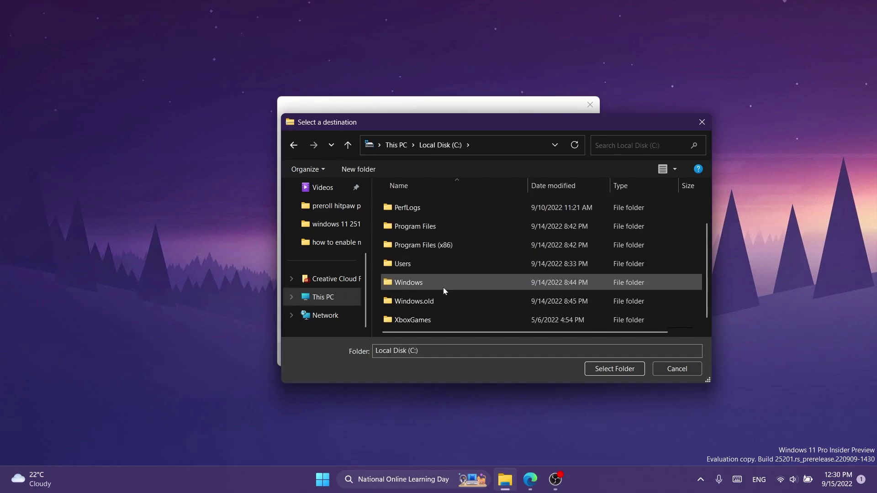
{"action": "double_click", "coordinate": [495, 276]}
{"action": "scroll", "coordinate": [494, 276], "scroll_direction": "down", "scroll_amount": 20}
{"action": "scroll", "coordinate": [494, 276], "scroll_direction": "up", "scroll_amount": 5}
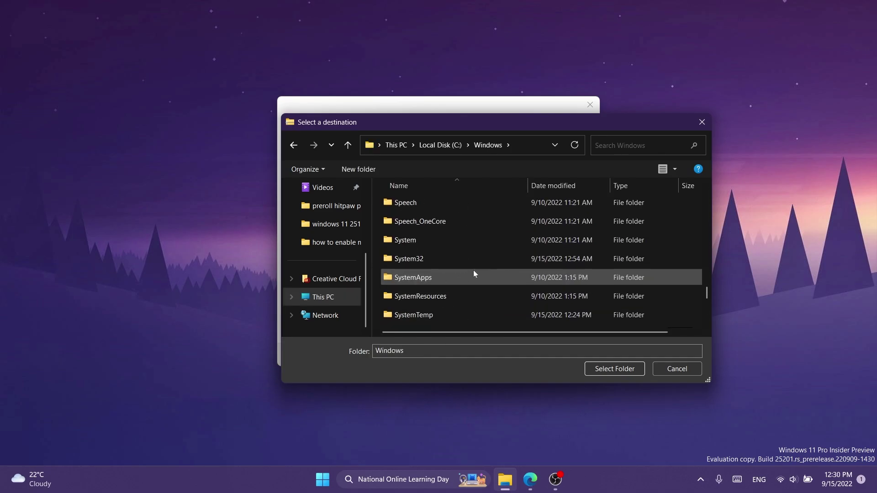
{"action": "left_click", "coordinate": [475, 258]}
{"action": "left_click", "coordinate": [601, 369]}
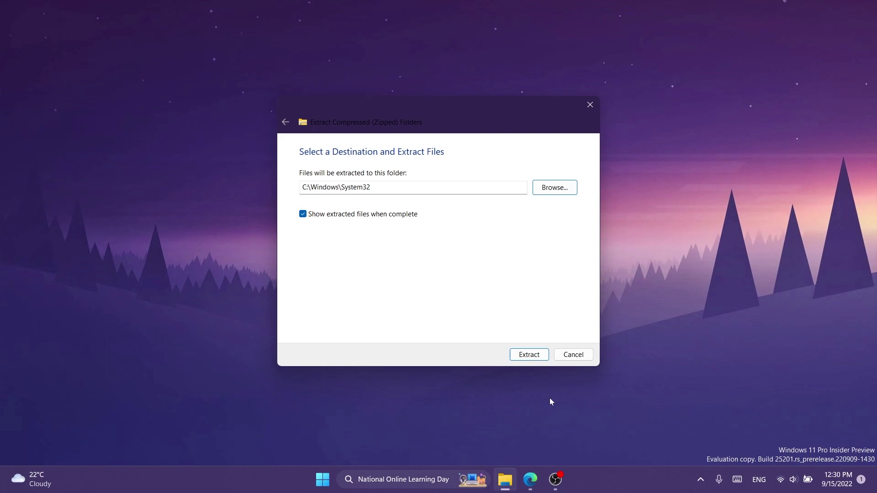
{"action": "left_click", "coordinate": [529, 354]}
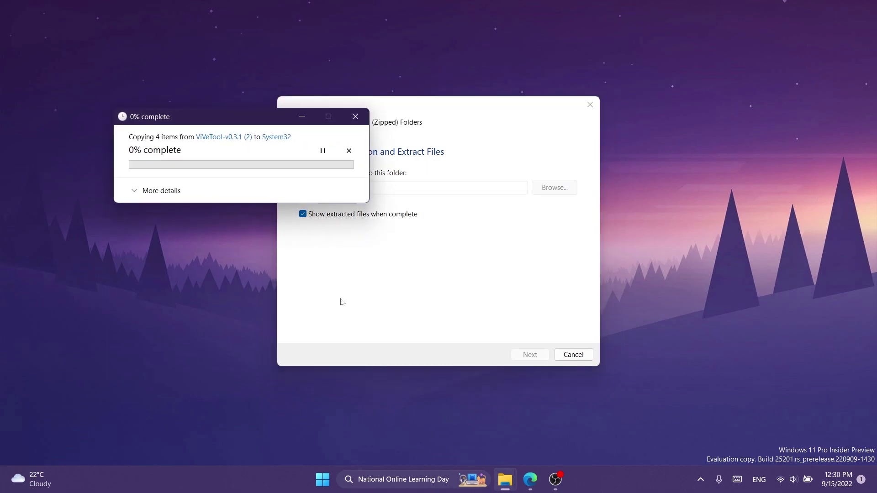
Replace the existing files and grant administrator permission for each file copied into System32
{"action": "left_click", "coordinate": [185, 183]}
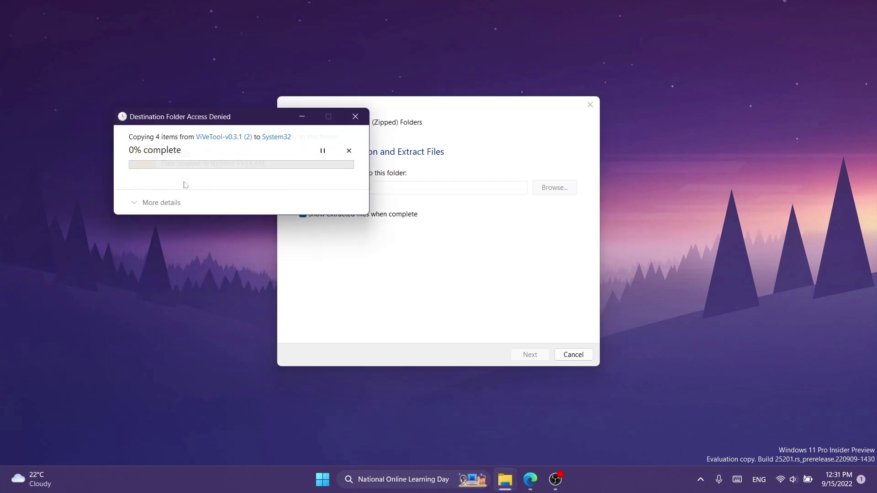
{"action": "left_click", "coordinate": [200, 211]}
{"action": "left_click", "coordinate": [200, 211]}
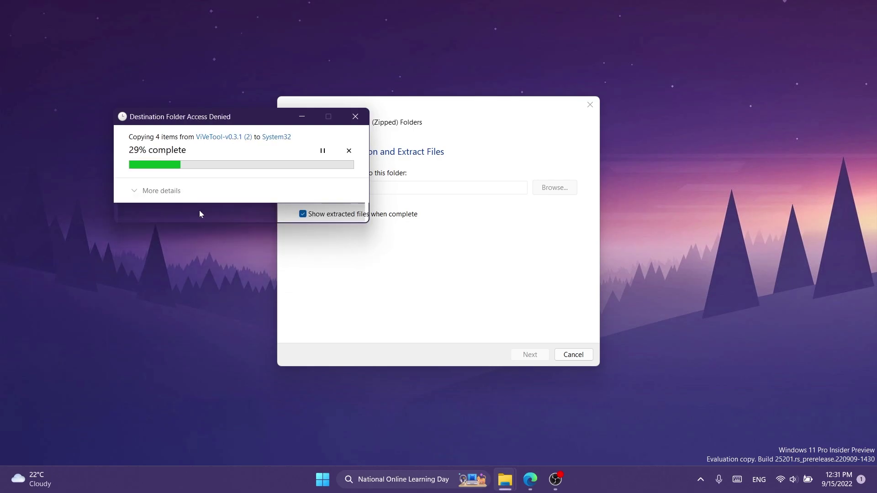
{"action": "left_click", "coordinate": [200, 208]}
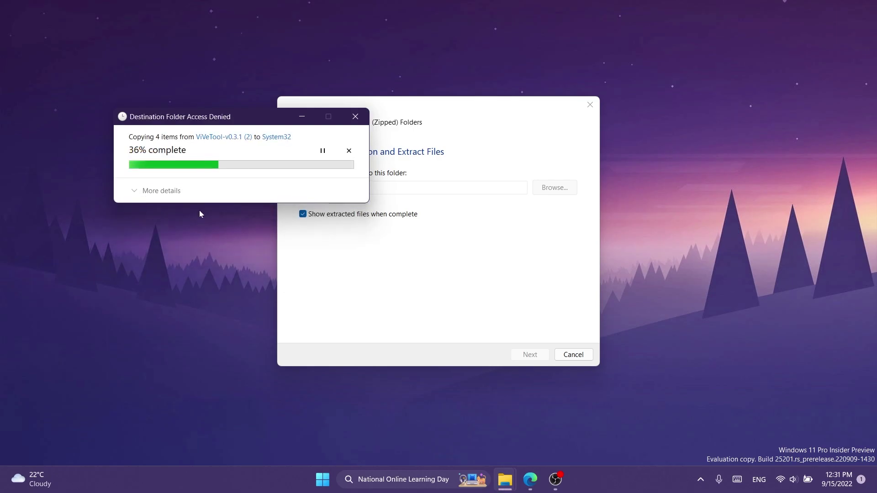
{"action": "left_click", "coordinate": [200, 208]}
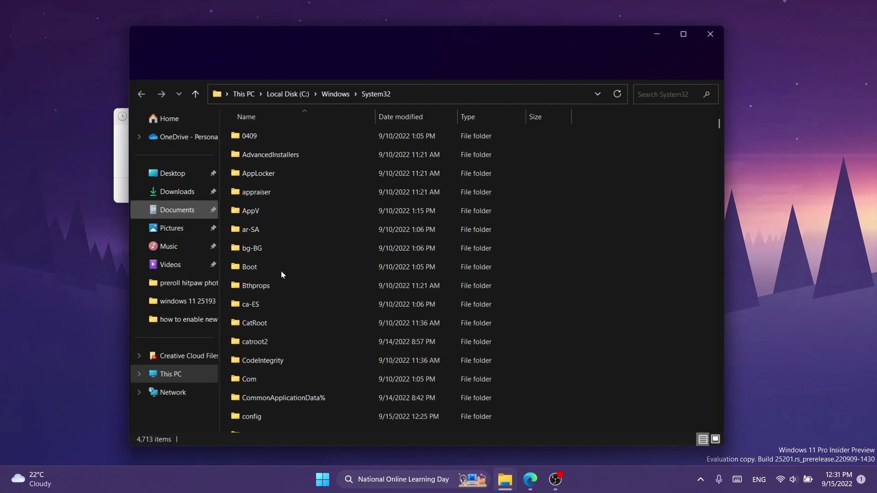
Close the System32 window and launch Command Prompt as administrator via a Start search for cmd
{"action": "left_click", "coordinate": [727, 32]}
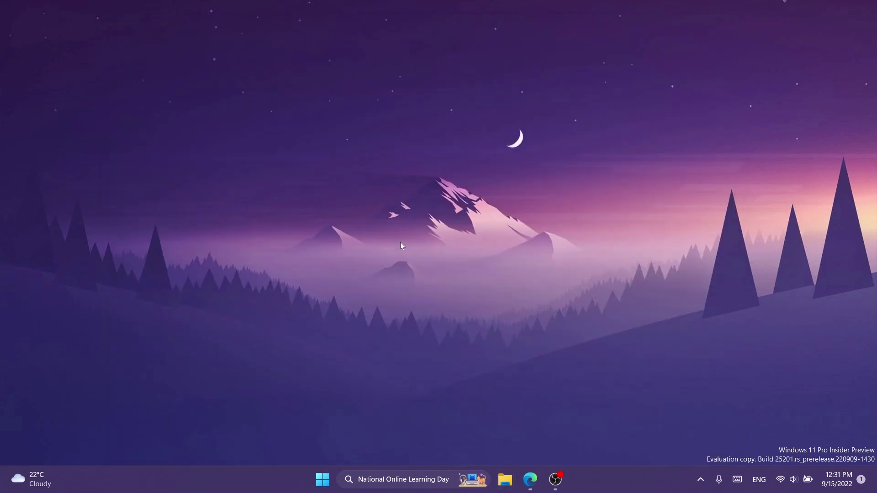
{"action": "key", "text": "super"}
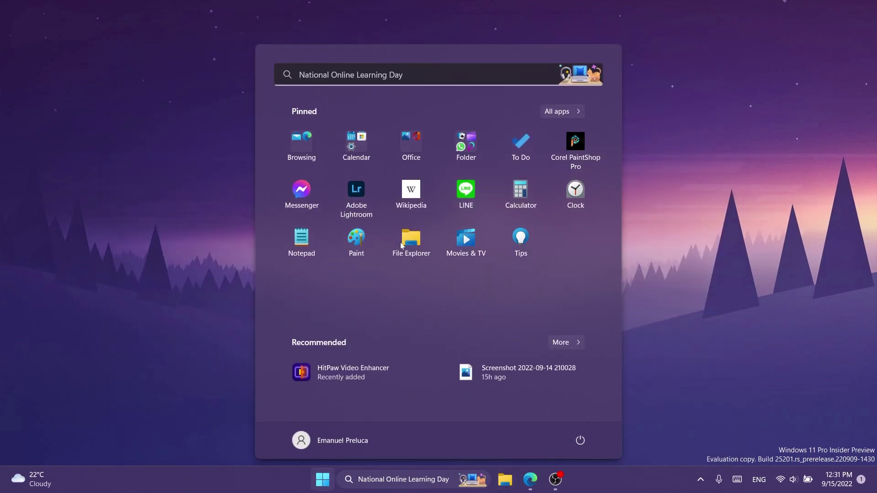
{"action": "type", "text": "cmd"}
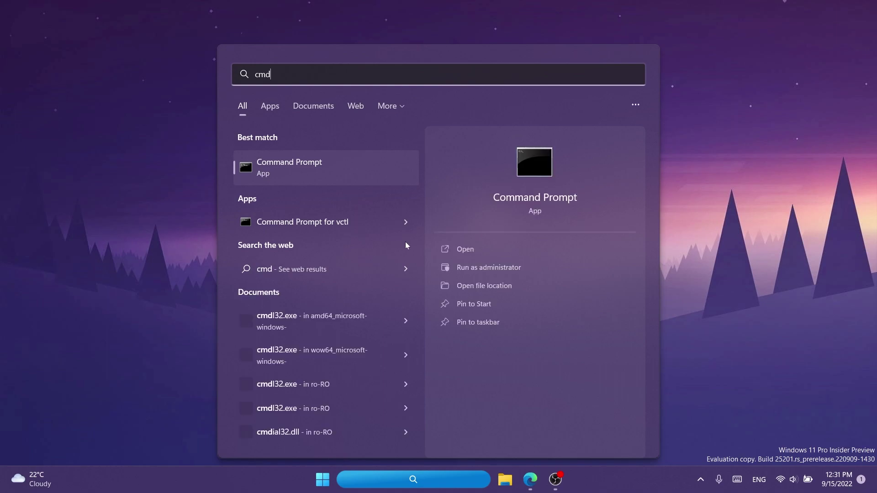
{"action": "left_click", "coordinate": [475, 268]}
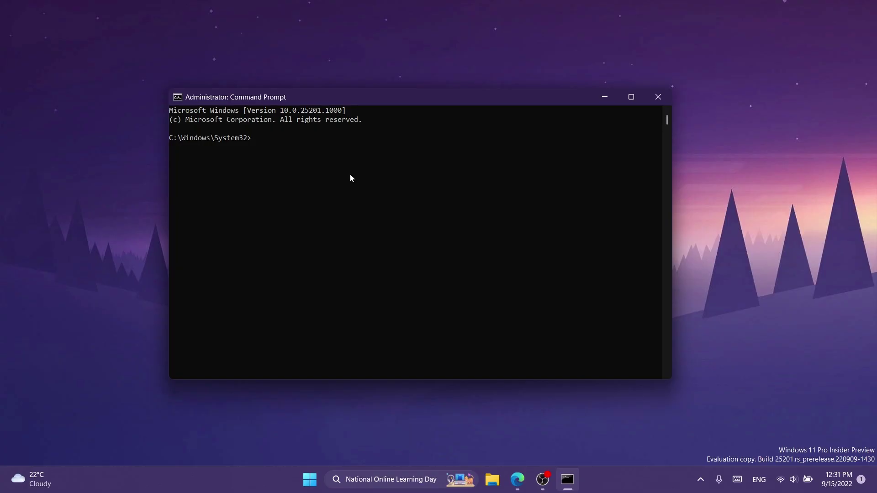
Run vivetool /enable /id:34300186, then close the prompt once it reports success
{"action": "type", "text": "vivetool /enable /id:34300186"}
{"action": "key", "text": "Return"}
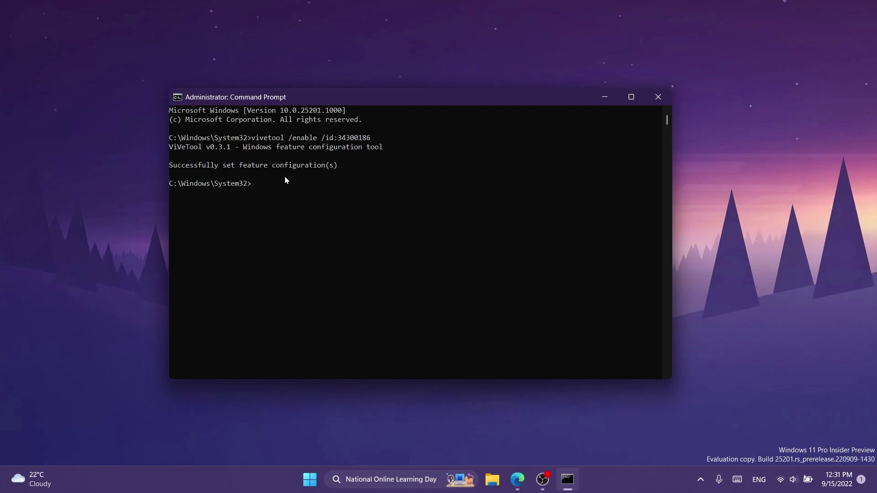
{"action": "left_click", "coordinate": [657, 98]}
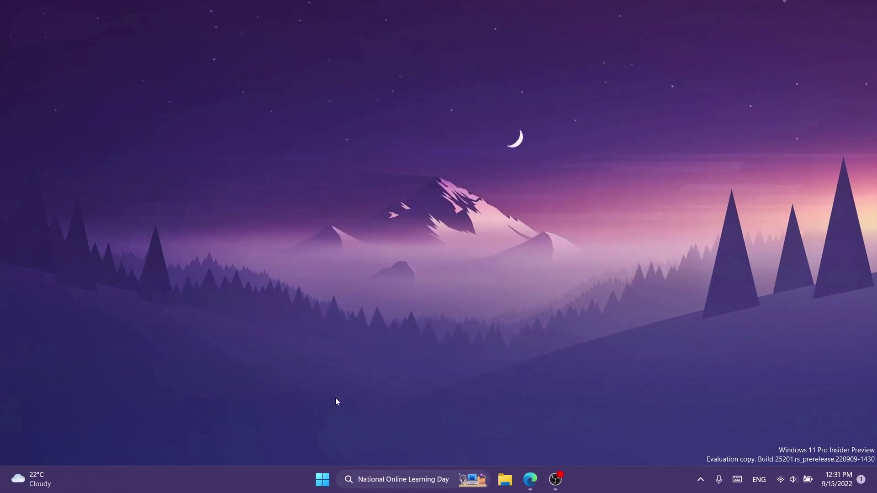
End the Widgets.exe process from Task Manager's Details list
{"action": "right_click", "coordinate": [321, 481]}
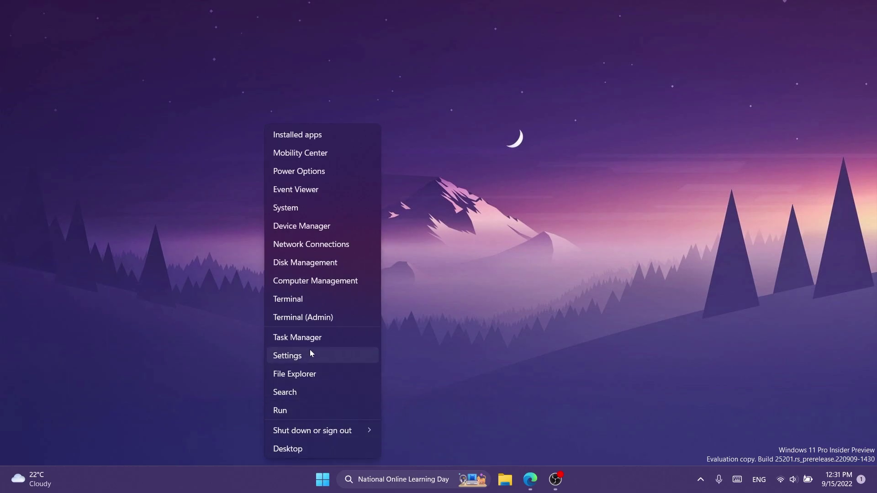
{"action": "left_click", "coordinate": [312, 337]}
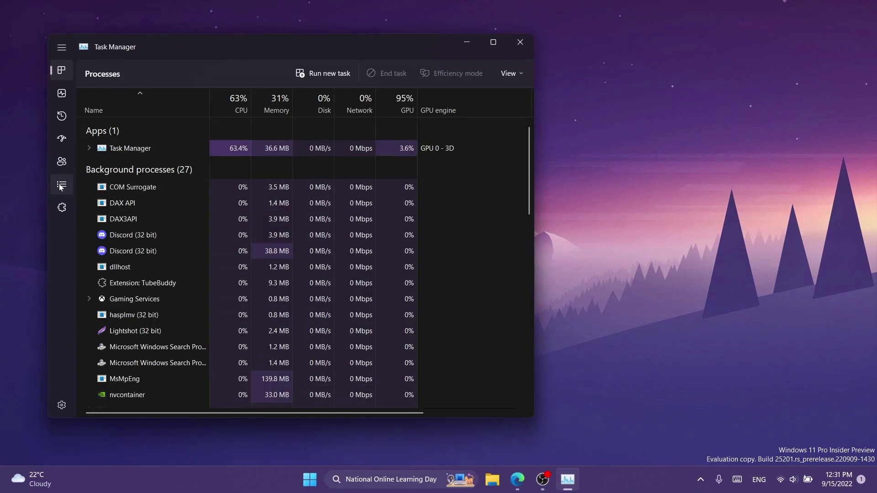
{"action": "left_click", "coordinate": [61, 185]}
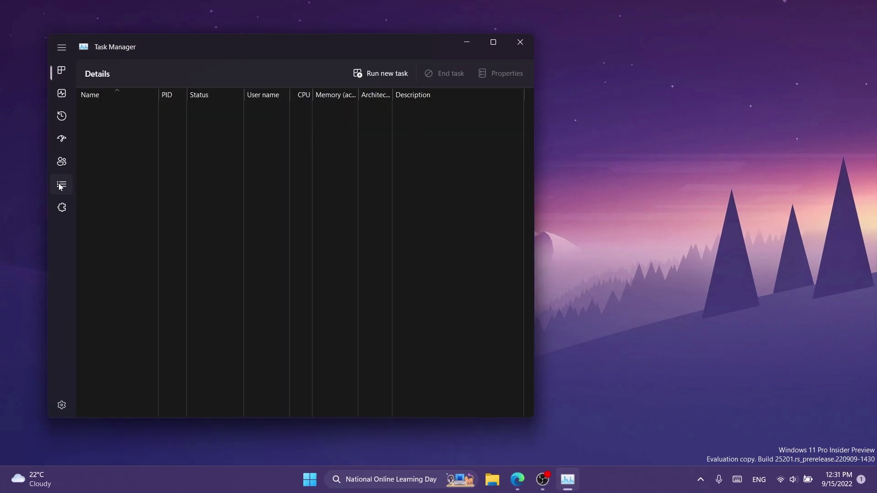
{"action": "key", "text": "w"}
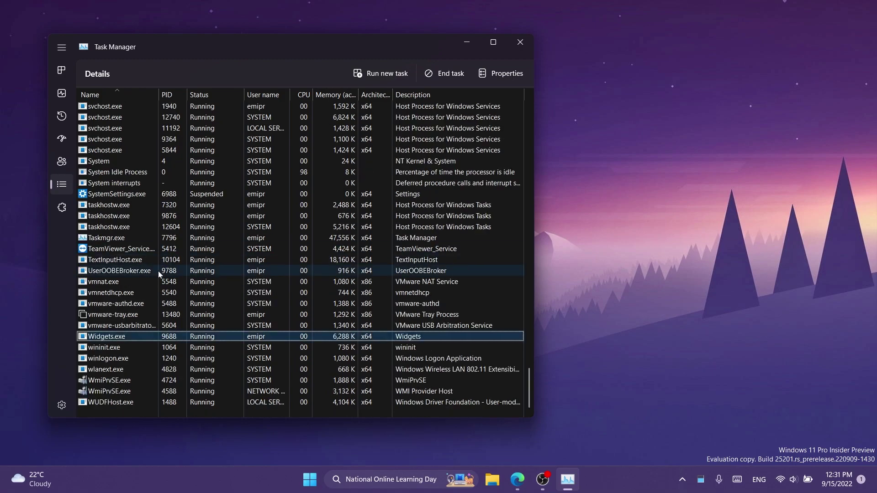
{"action": "right_click", "coordinate": [105, 339]}
{"action": "left_click", "coordinate": [152, 147]}
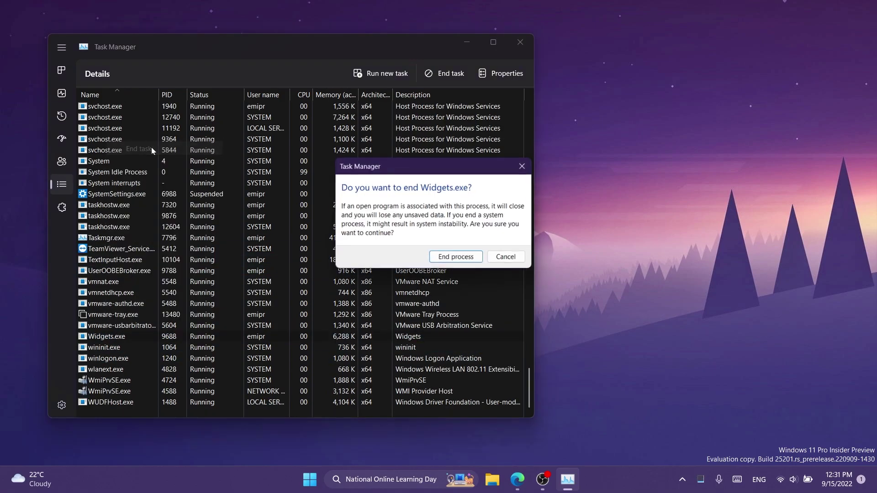
{"action": "left_click", "coordinate": [458, 262]}
Close Task Manager and reopen the widgets board from the taskbar
{"action": "scroll", "coordinate": [381, 141], "scroll_direction": "up", "scroll_amount": 2}
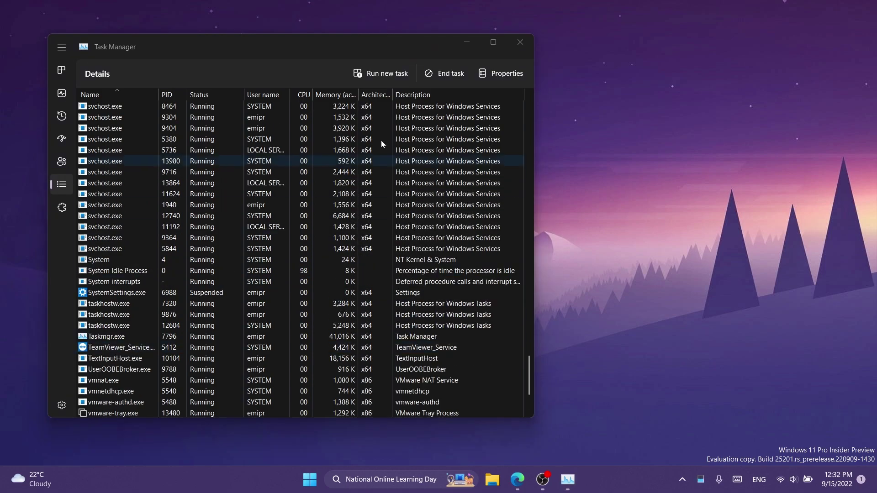
{"action": "left_click", "coordinate": [519, 44]}
{"action": "left_click", "coordinate": [39, 479]}
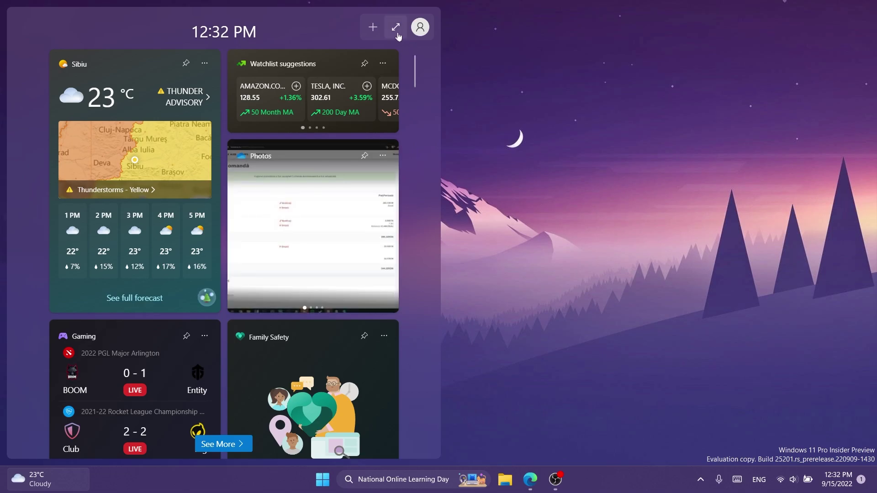
{"action": "left_click", "coordinate": [396, 27]}
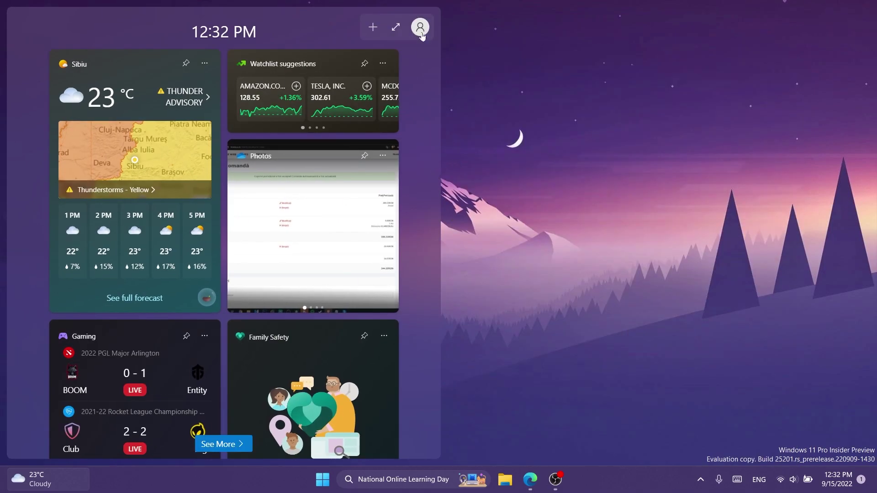
{"action": "left_click", "coordinate": [396, 27]}
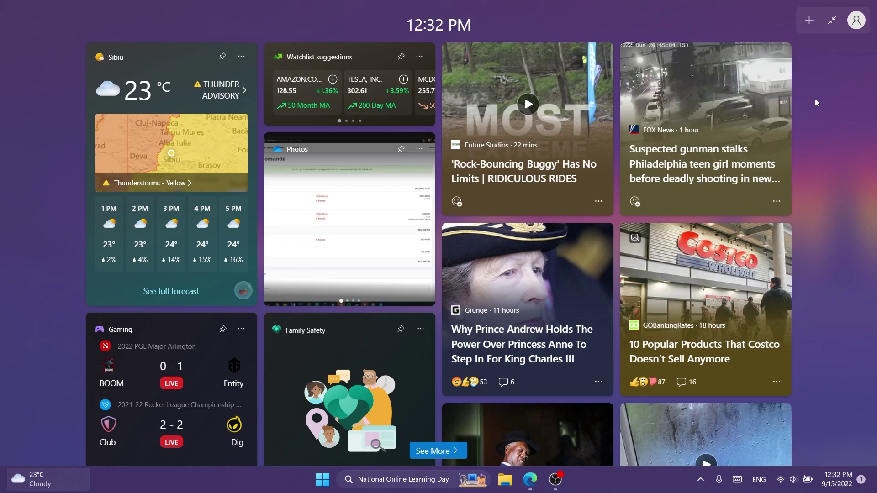
{"action": "left_click", "coordinate": [832, 20]}
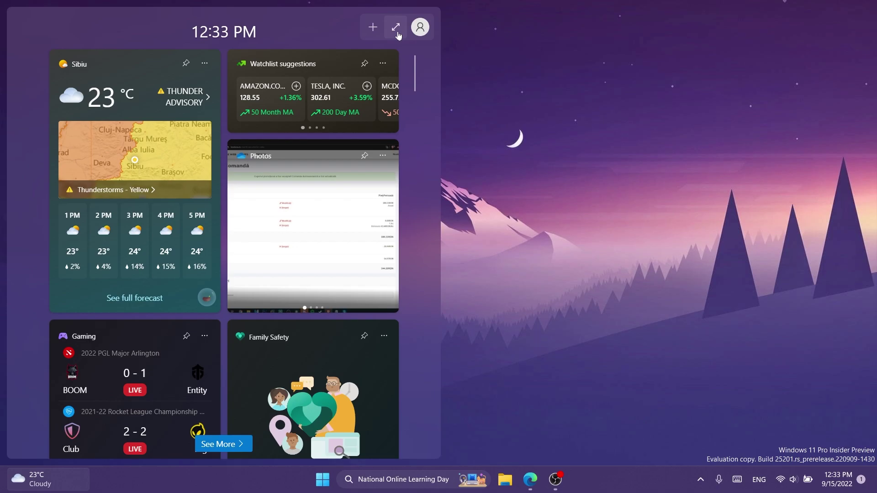
Expand the widgets board to full screen, then close and reopen it from the taskbar
{"action": "left_click", "coordinate": [397, 32]}
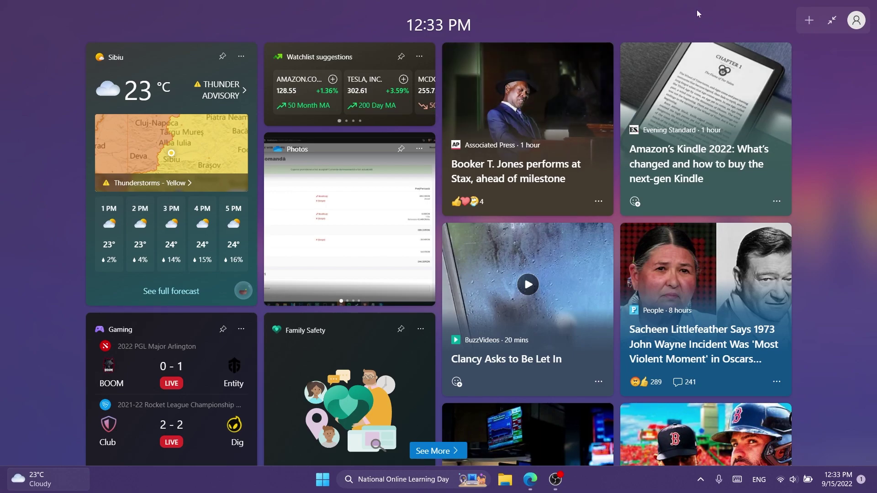
{"action": "left_click", "coordinate": [15, 486]}
{"action": "left_click", "coordinate": [49, 483]}
{"action": "left_click", "coordinate": [50, 486]}
{"action": "left_click", "coordinate": [36, 479]}
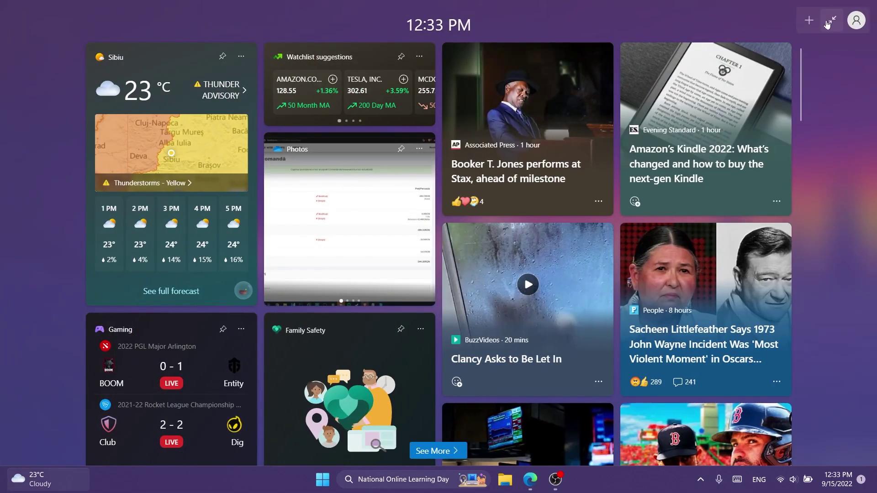
Toggle the board closed and open a few more times, finally dismissing it on the desktop
{"action": "left_click", "coordinate": [584, 156]}
{"action": "left_click", "coordinate": [463, 125]}
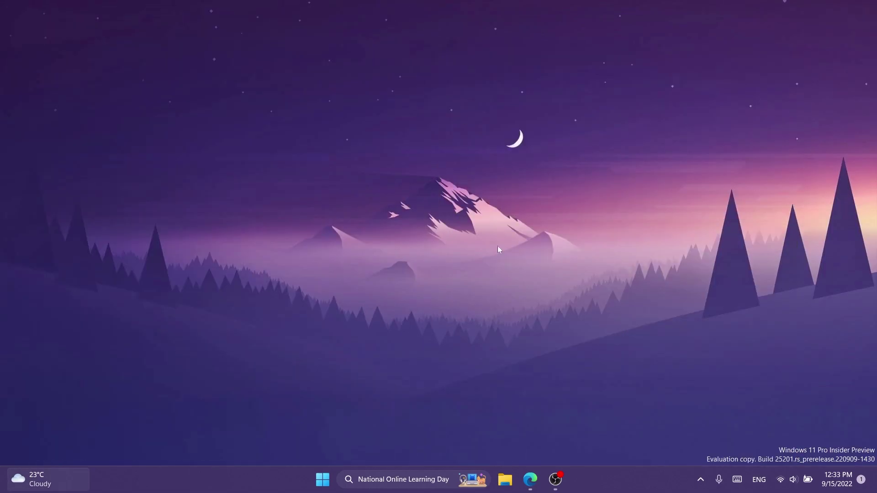
{"action": "left_click", "coordinate": [68, 478]}
{"action": "left_click", "coordinate": [571, 204]}
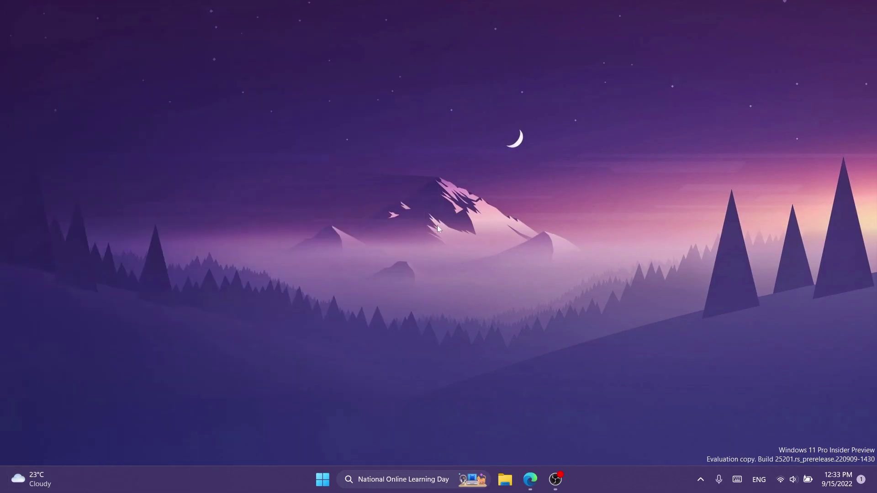
{"action": "left_click", "coordinate": [58, 480]}
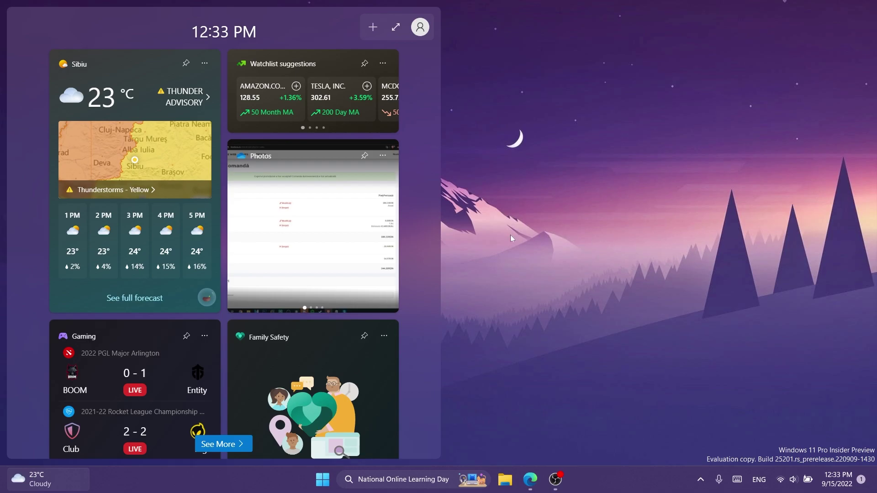
{"action": "left_click", "coordinate": [489, 238]}
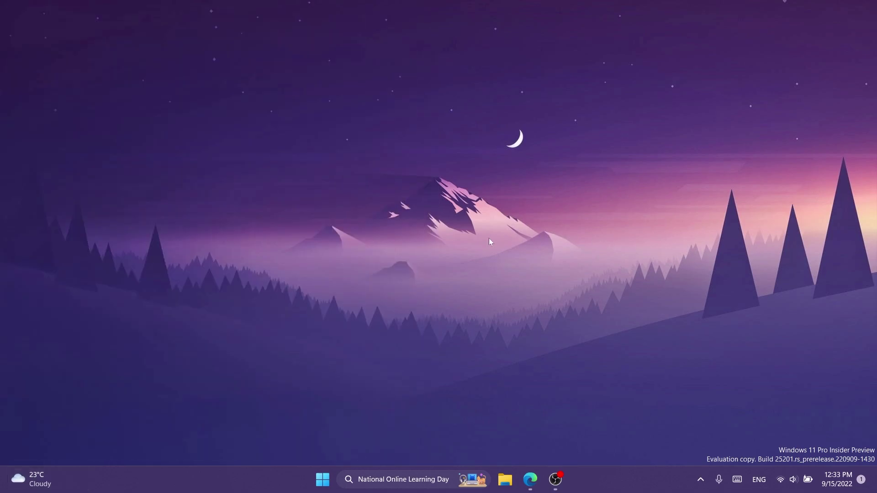